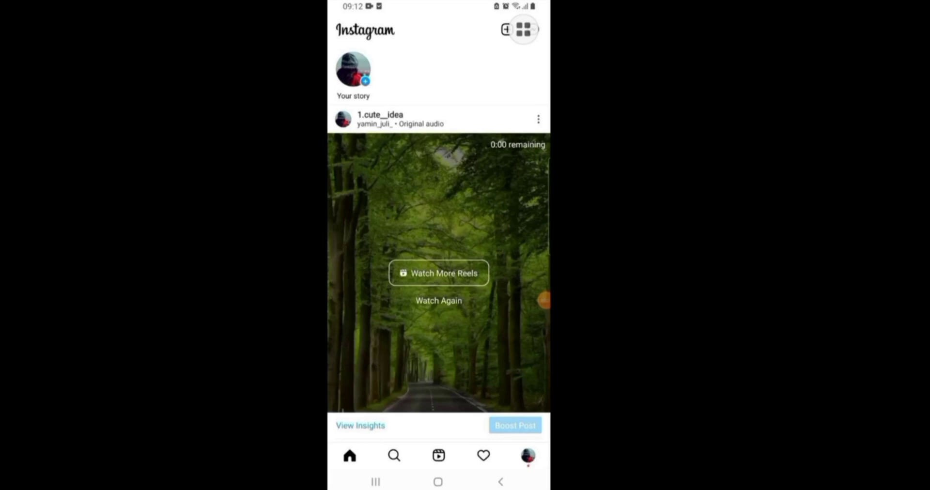
Step: Go from the profile page through the options menu to Account settings
click(528, 455)
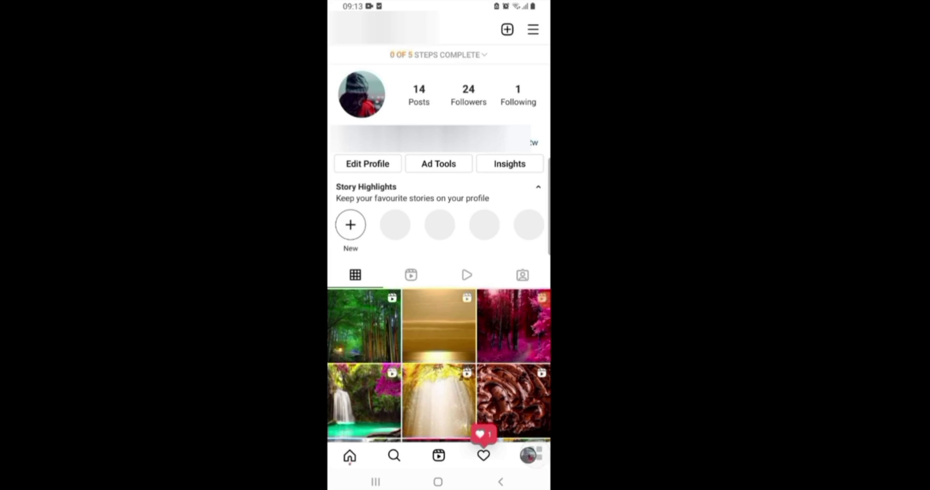
click(533, 29)
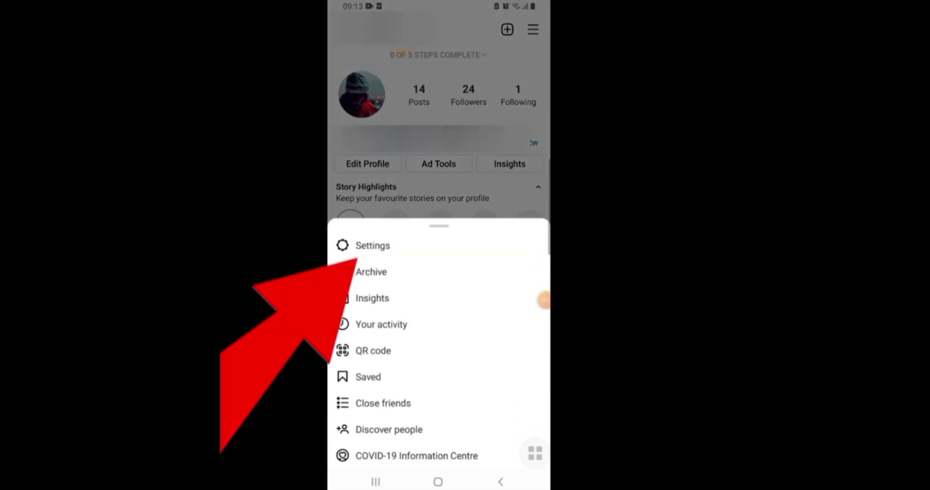
click(372, 246)
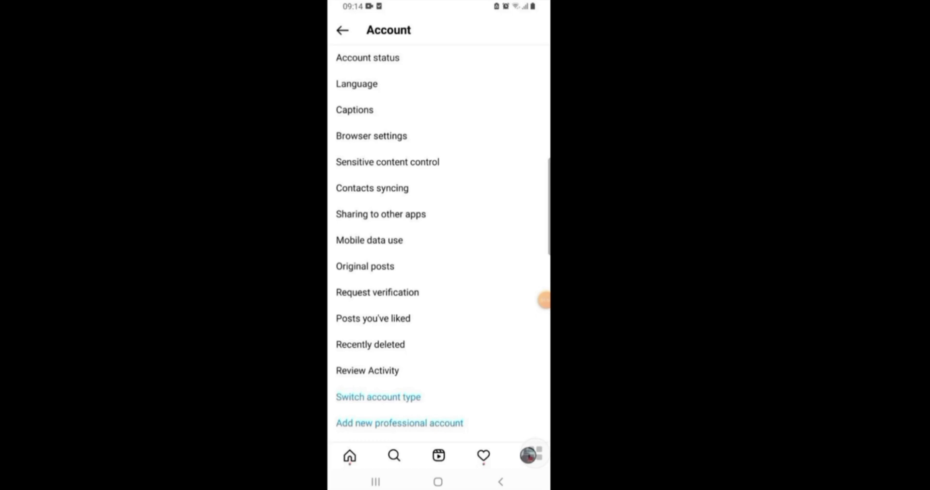
Step: Change the account type from creator to business and confirm the switch
click(378, 397)
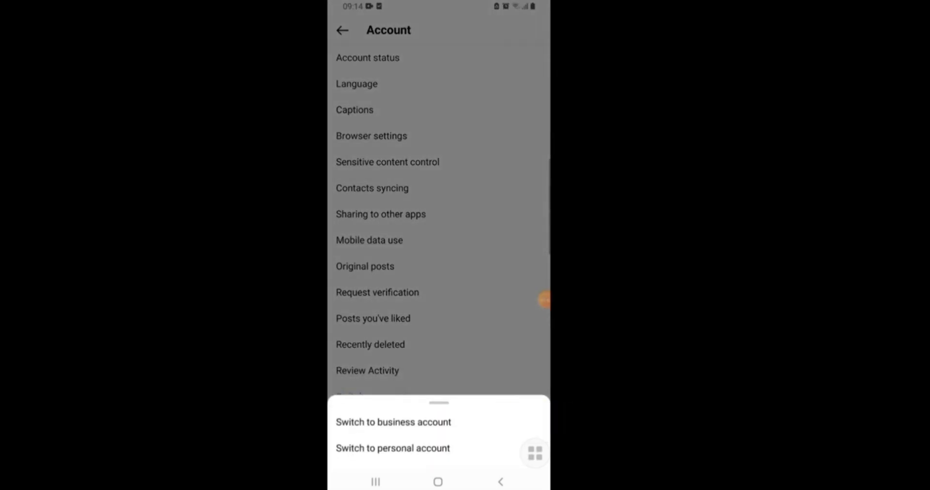
click(394, 422)
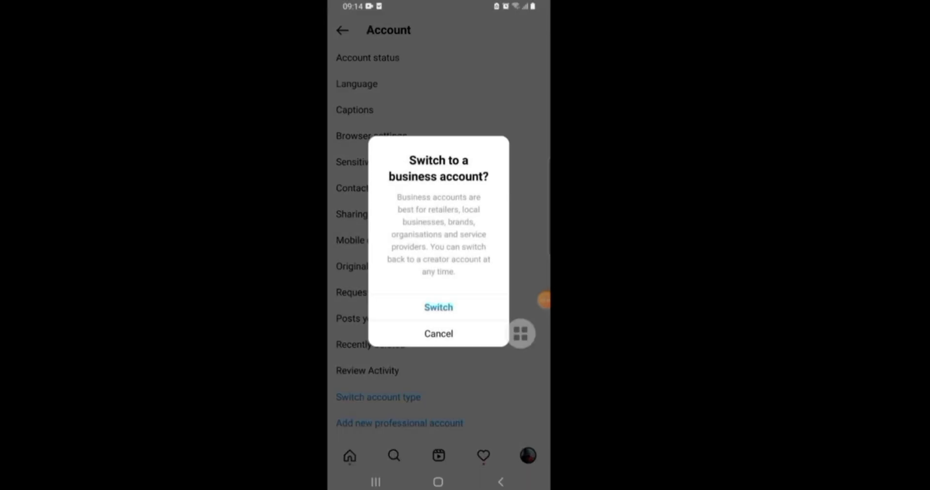
click(438, 307)
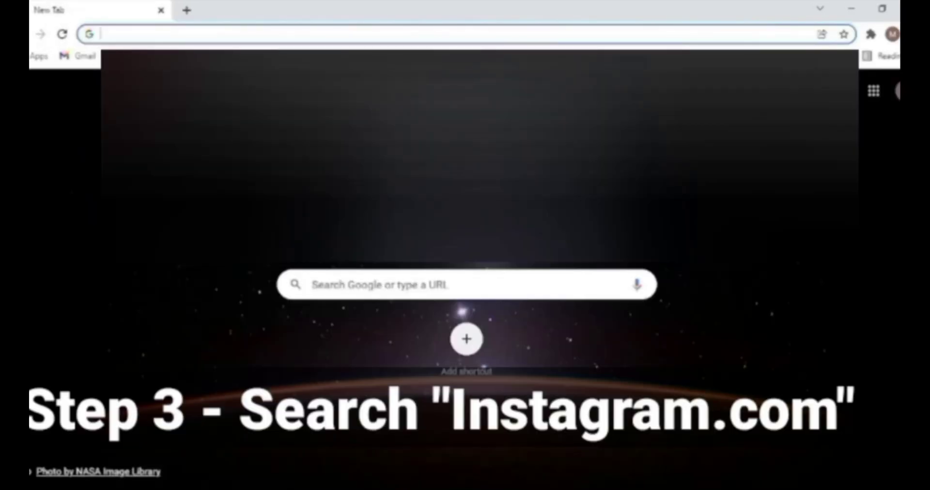
Step: Load Instagram.com from Chrome's address bar
text(Ins)
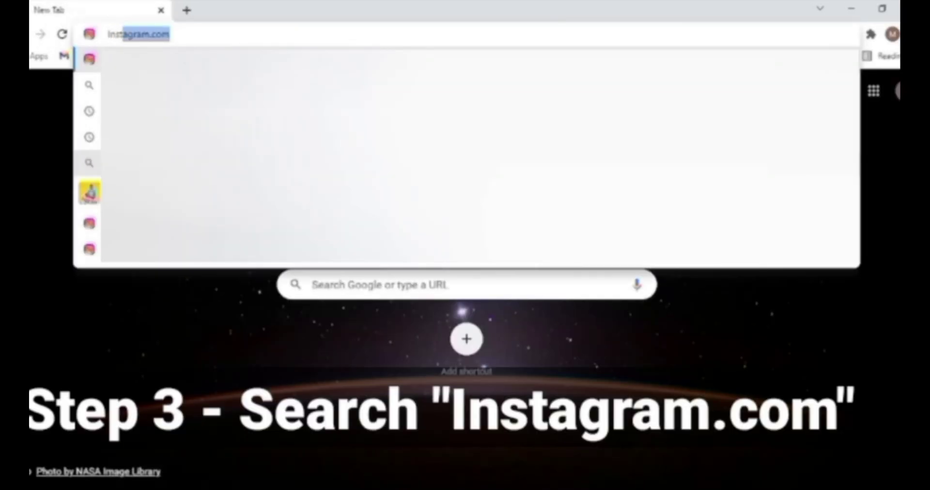
text(agram.com)
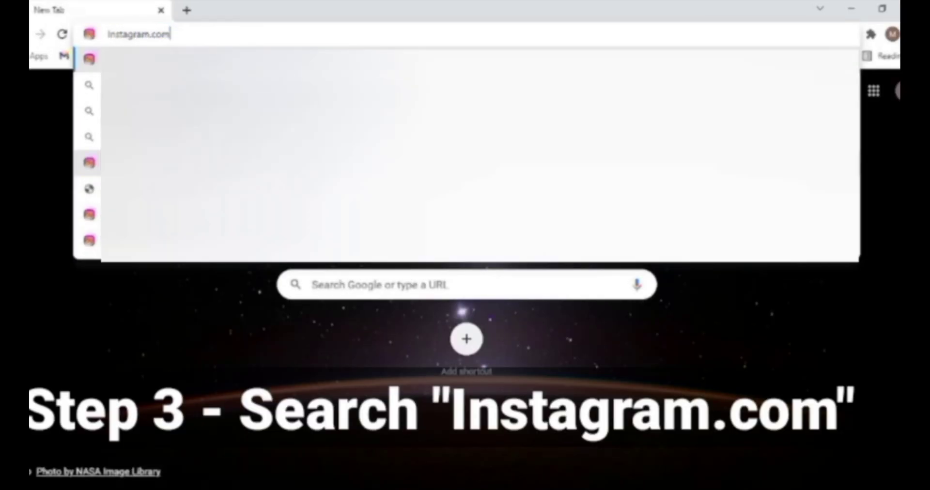
key(Return)
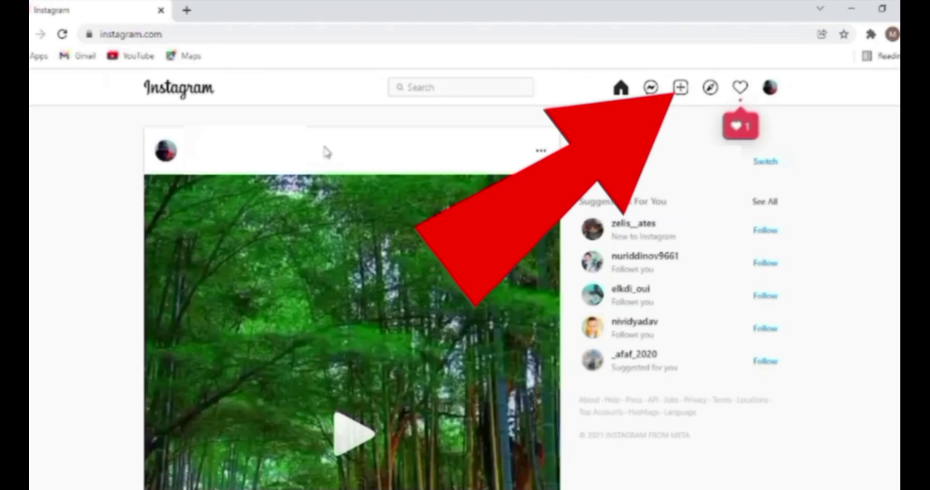
Step: Start a new post and load the paper-craft video from the computer
click(681, 89)
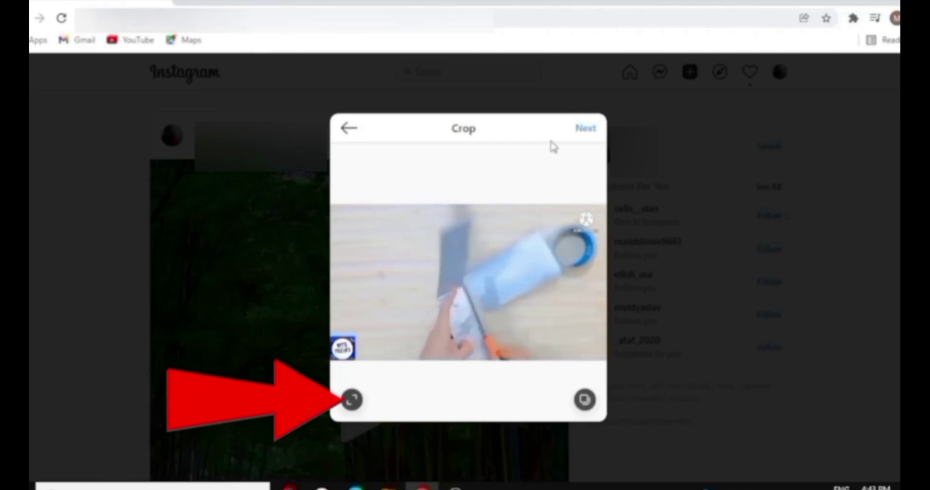
Step: Skip cropping and choose the blue folded-paper frame as the video cover
click(585, 128)
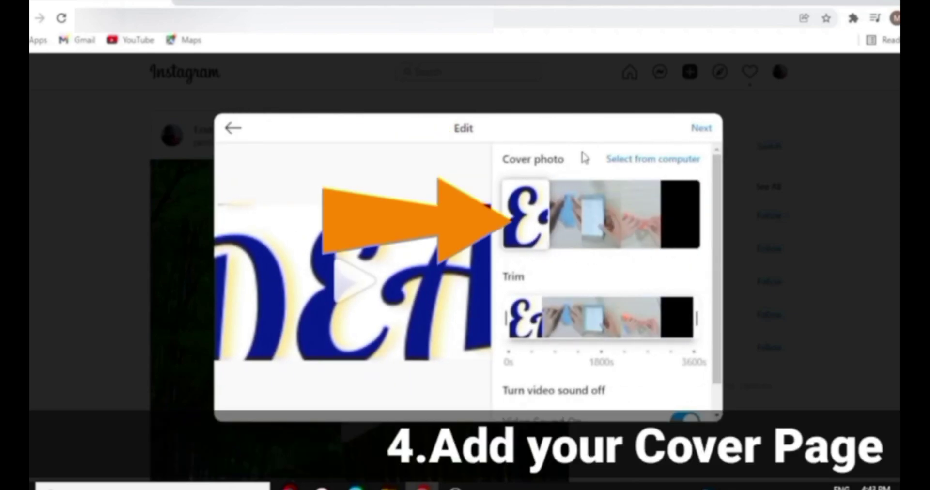
drag(526, 218, 619, 228)
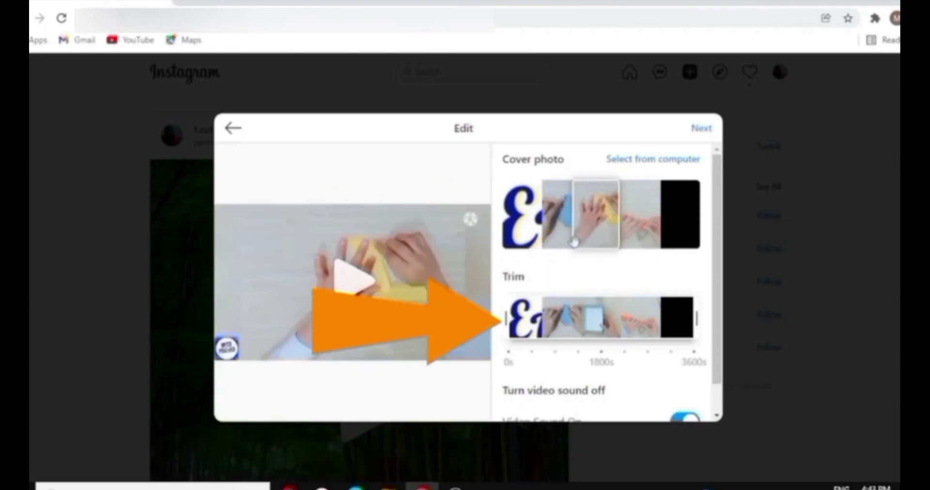
mouse_move(597, 232)
mouse_down()
mouse_move(585, 232)
mouse_move(644, 235)
mouse_move(603, 245)
mouse_move(609, 259)
mouse_up()
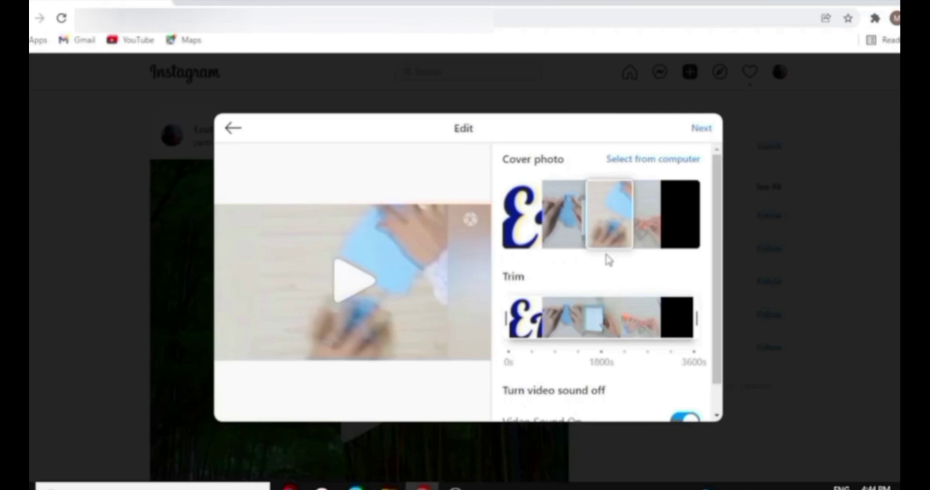
drag(609, 218, 616, 224)
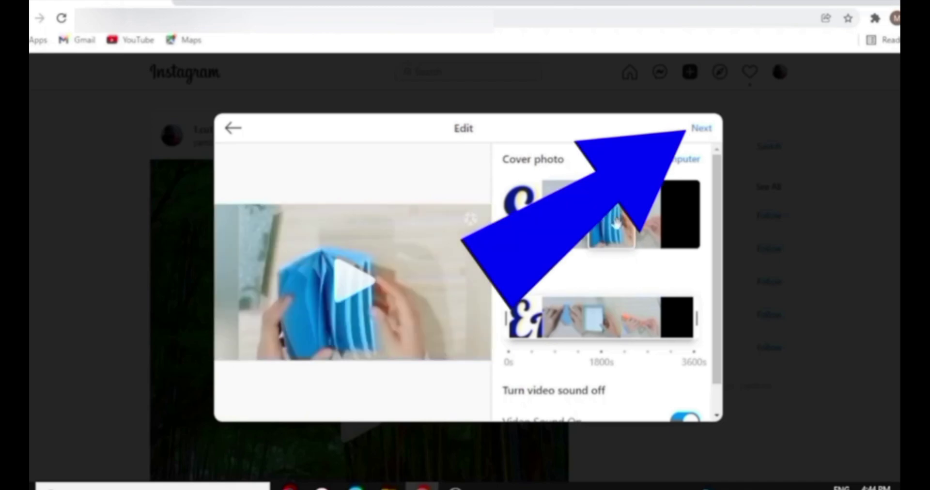
click(702, 128)
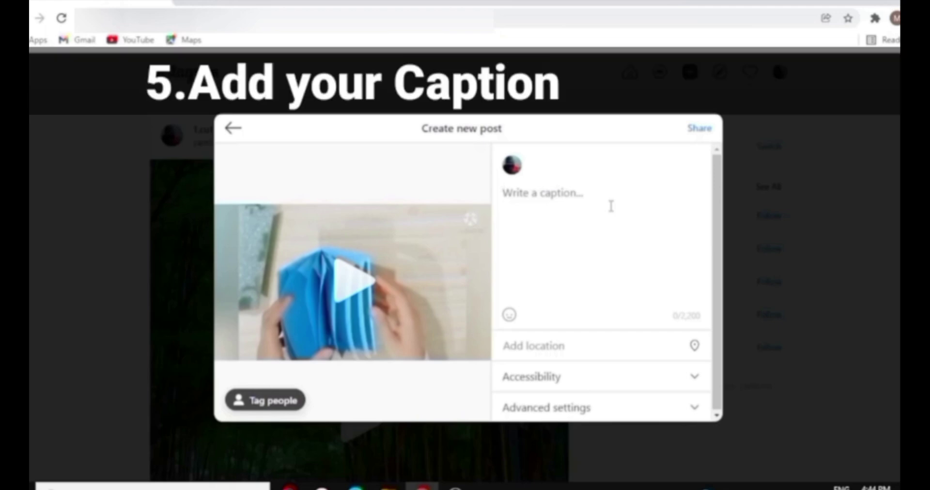
Step: Replace the draft 'Awesome' with the caption 'Fun & Excitement for 1hr !!!'
text(Awesome)
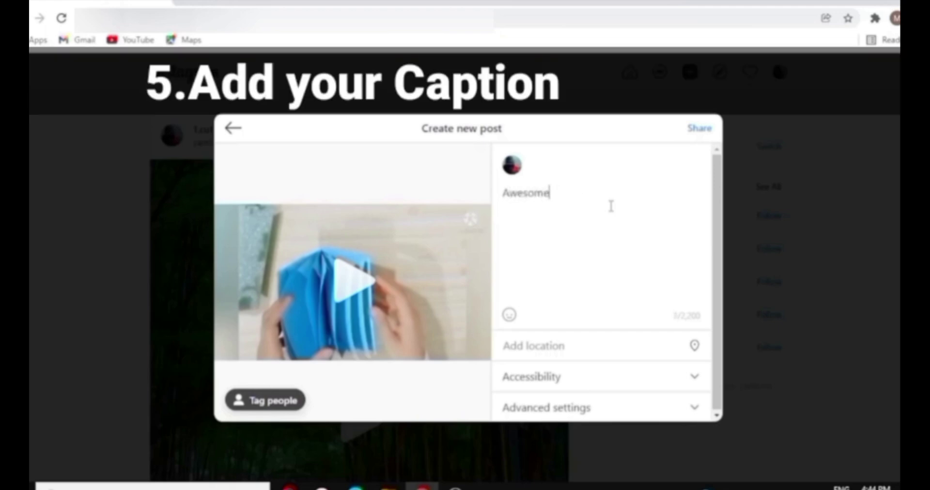
key(BackSpace)
key(BackSpace)
key(BackSpace)
key(BackSpace)
key(BackSpace)
key(BackSpace)
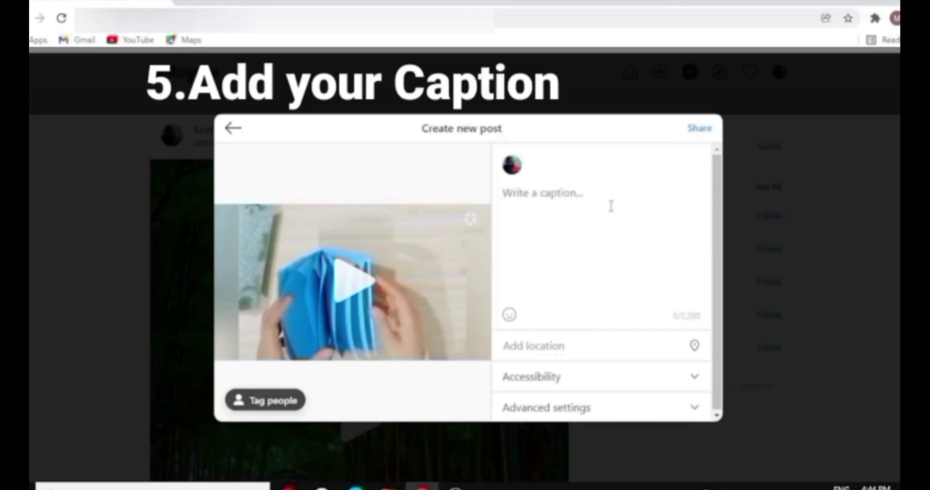
text(Fun & )
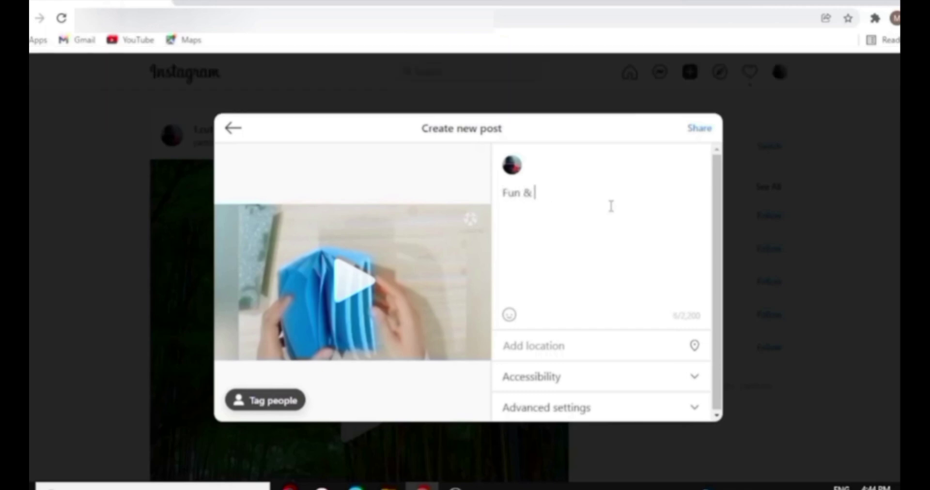
text(Excitement )
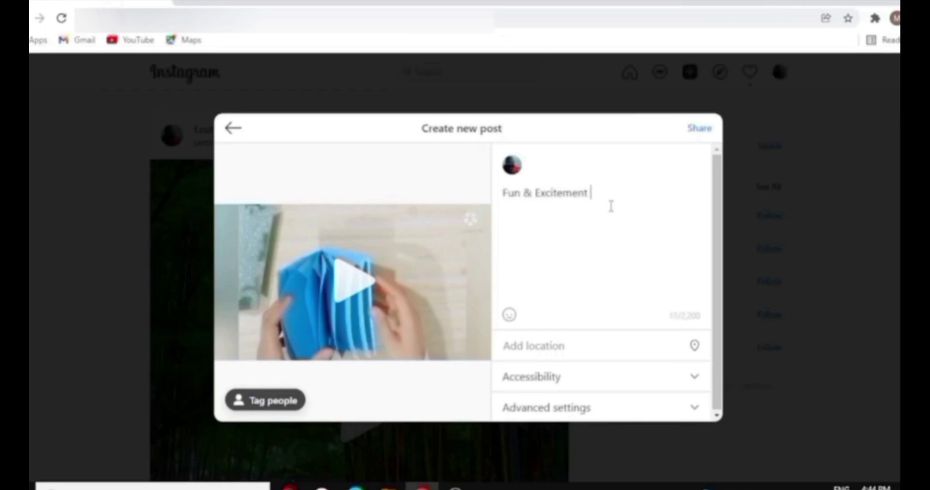
text(for 1hr !!!)
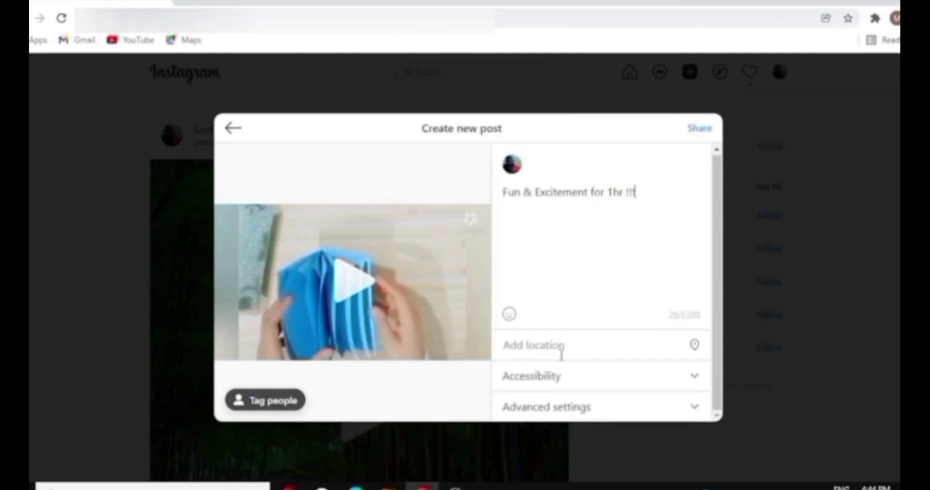
Step: Review Advanced and Accessibility settings, leaving commenting and auto-captions off
click(623, 412)
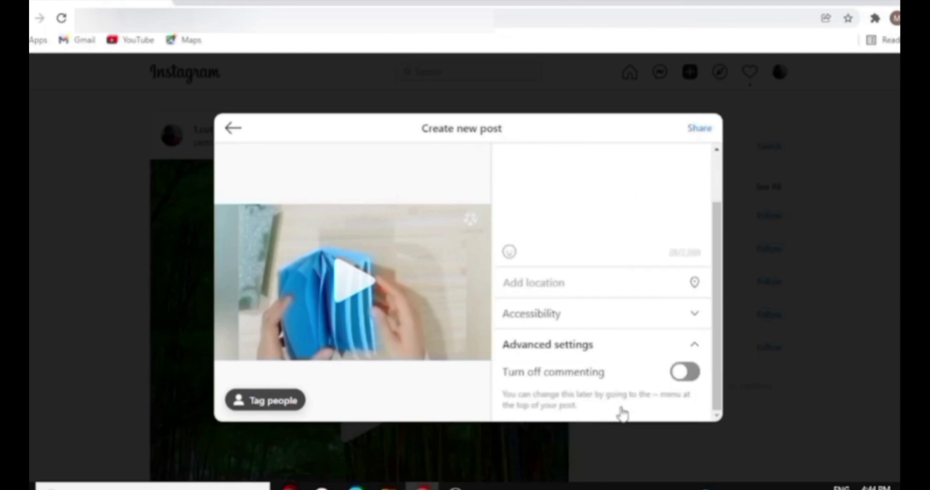
click(564, 316)
scroll(564, 316, down, 3)
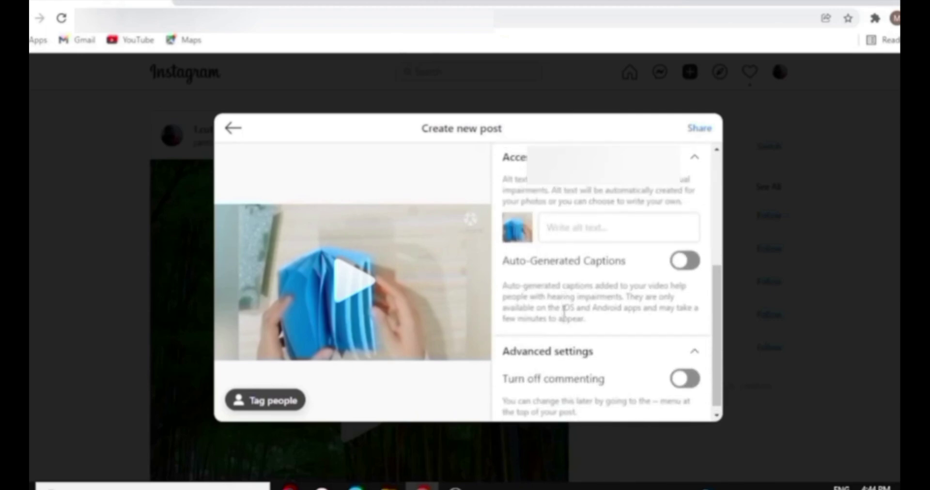
scroll(565, 310, up, 5)
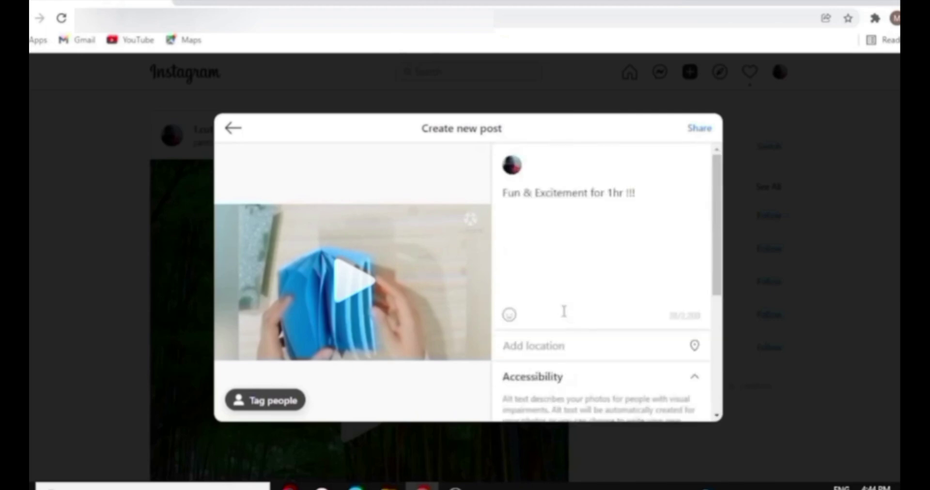
Step: Share the video post, dismiss the confirmation, and reload the feed
click(698, 129)
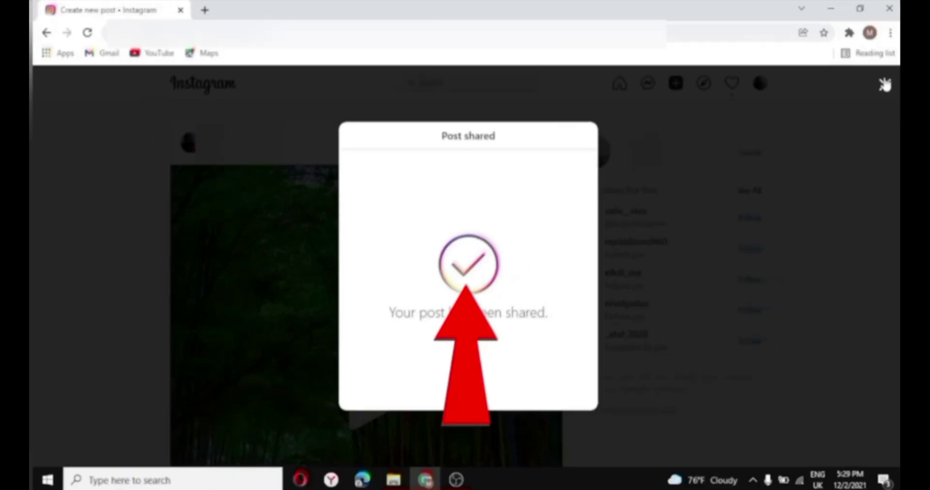
click(885, 84)
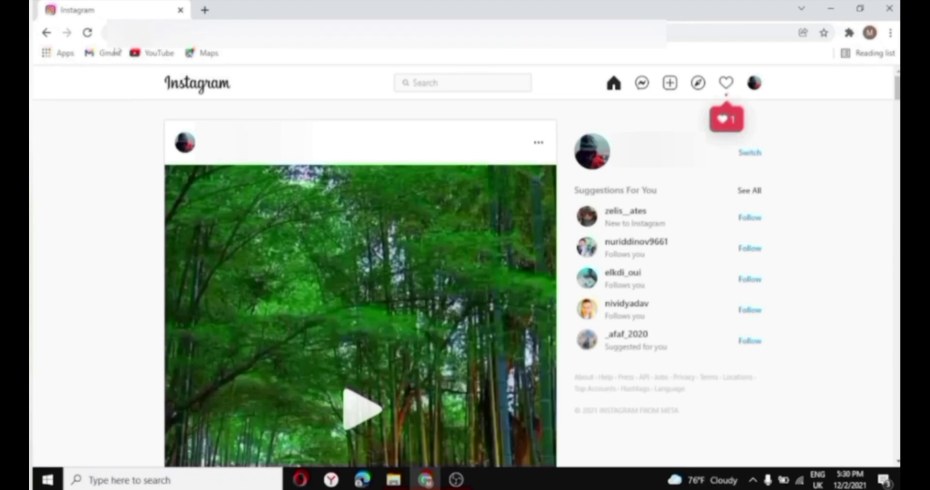
click(88, 33)
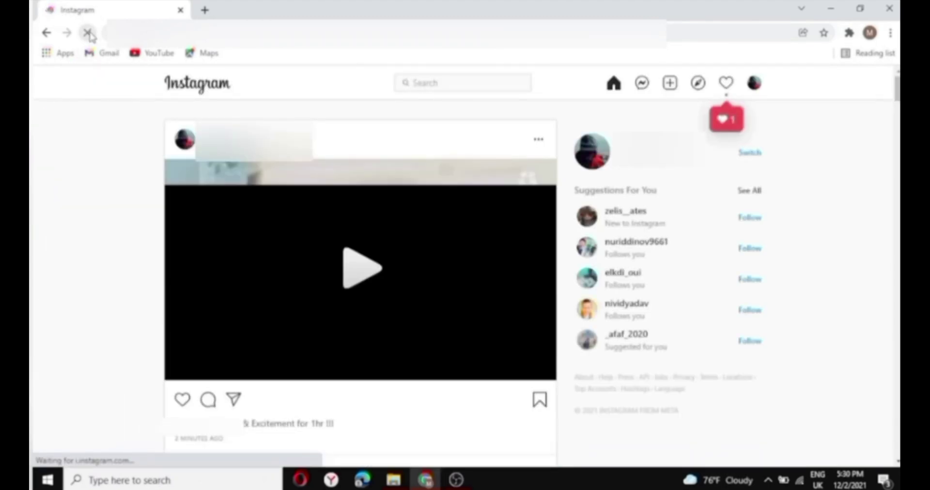
Step: Like the new video post and open it on its own page
double_click(361, 262)
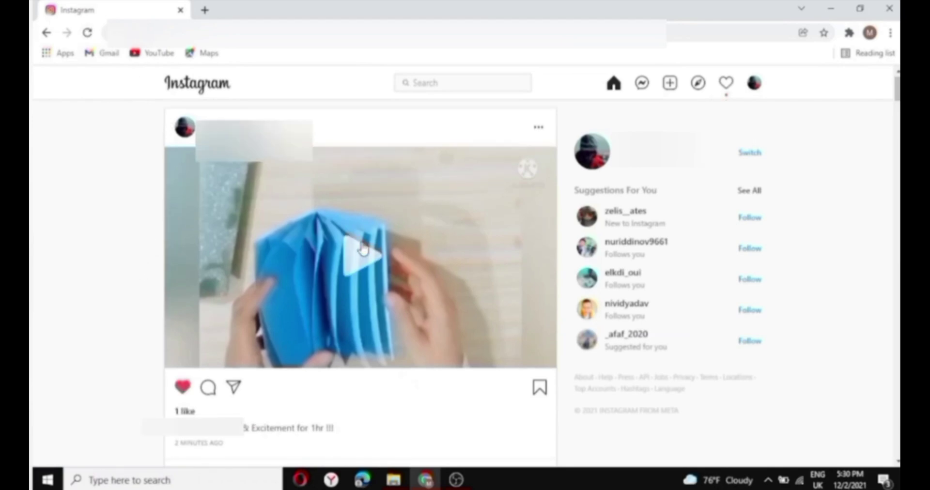
click(539, 127)
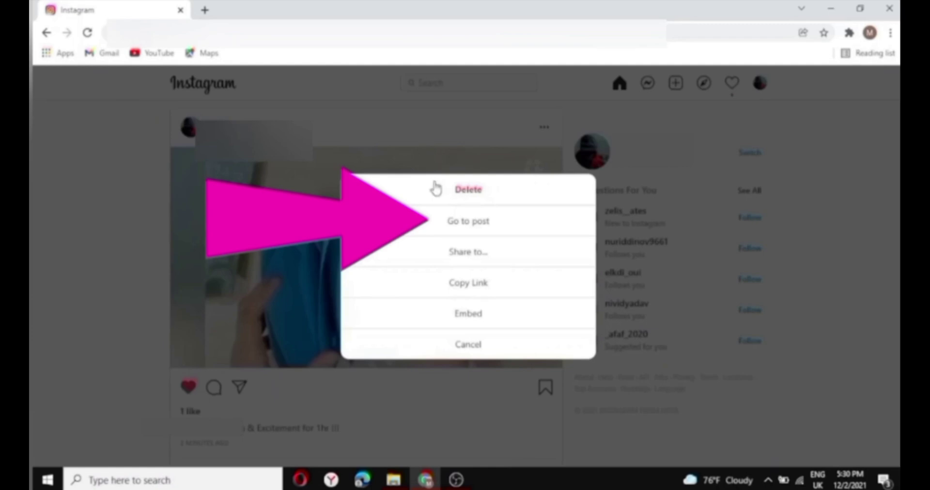
click(448, 225)
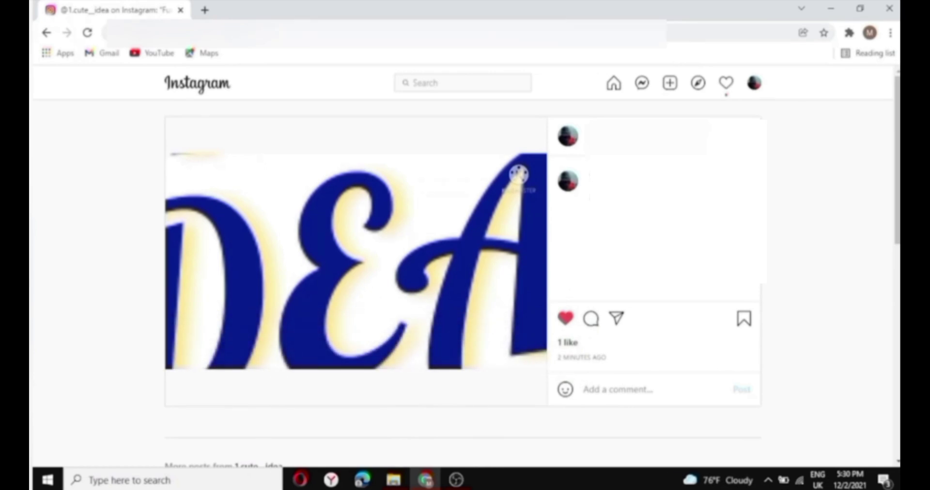
Step: Pause the video at 0:10 to reveal its 59:59 length
key(space)
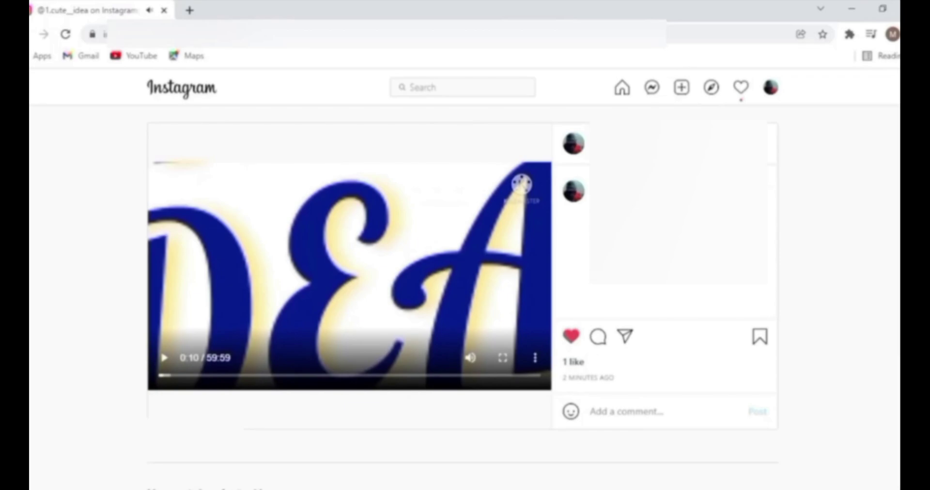